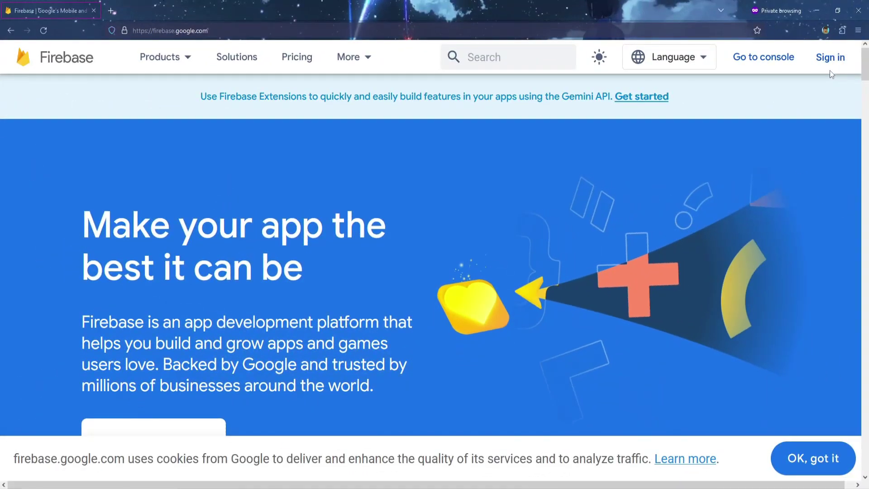
# Sign in to Firebase with the Google account and go to the console.
pyautogui.click(163, 57)
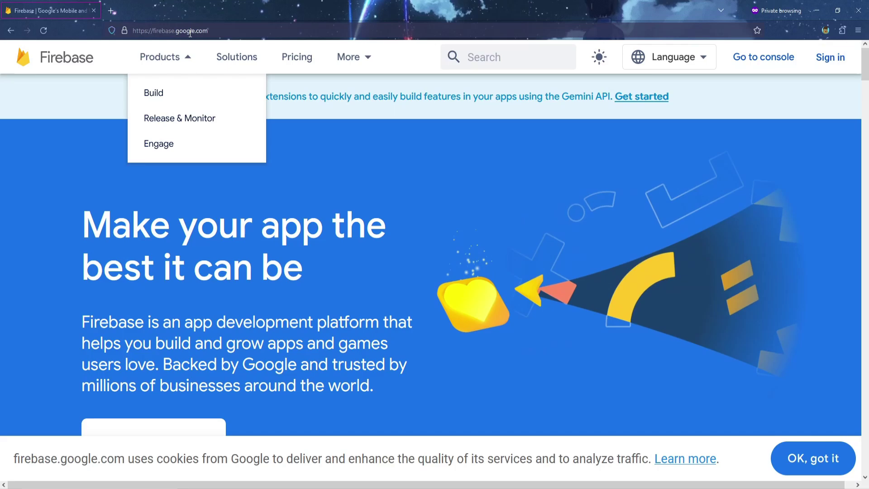
pyautogui.click(829, 67)
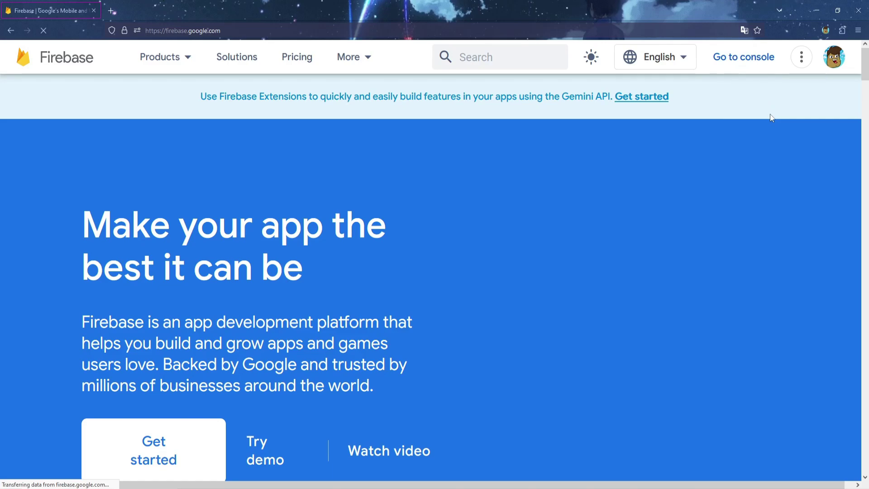
pyautogui.click(744, 61)
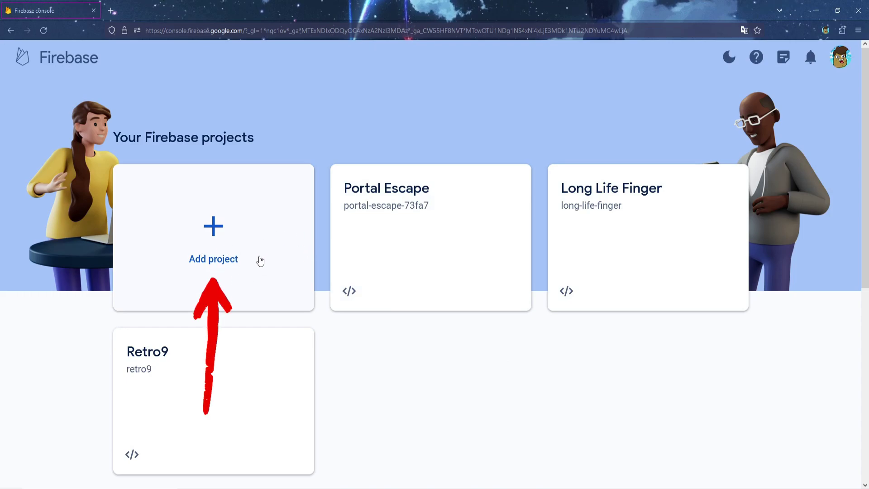
# Create a new Firebase project named Rougelite Template.
pyautogui.click(221, 232)
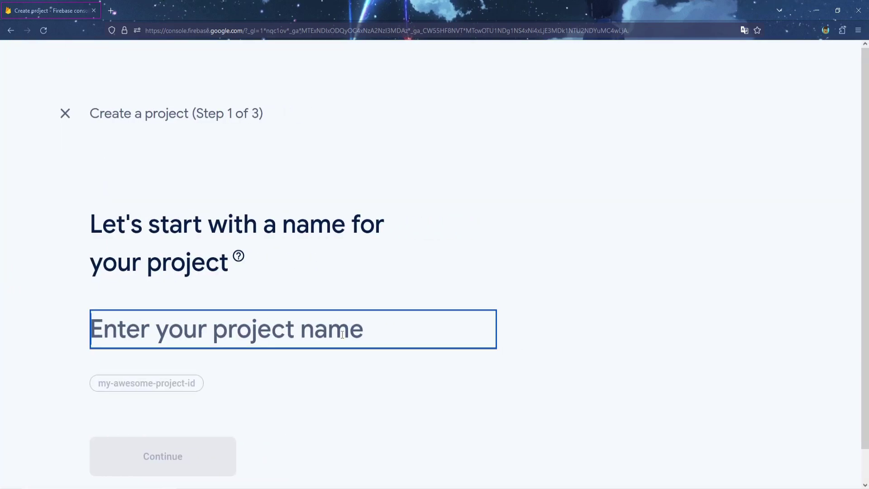
pyautogui.write('Ro')
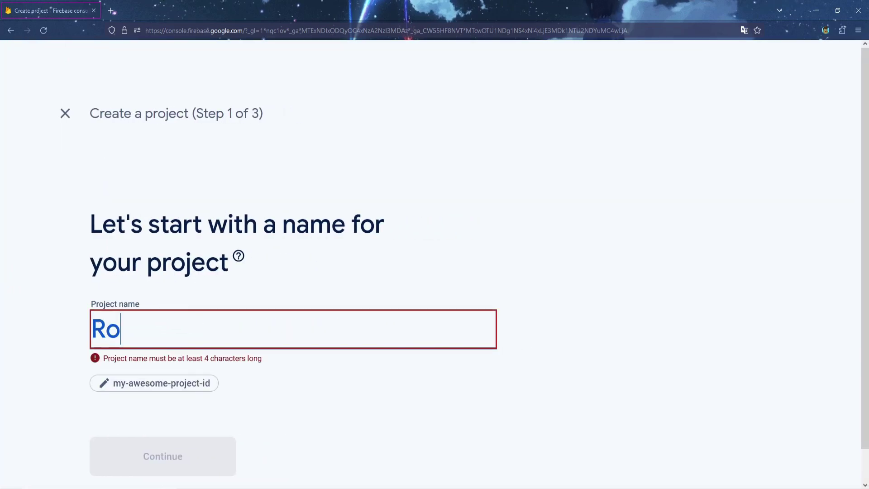
pyautogui.write('ugelite')
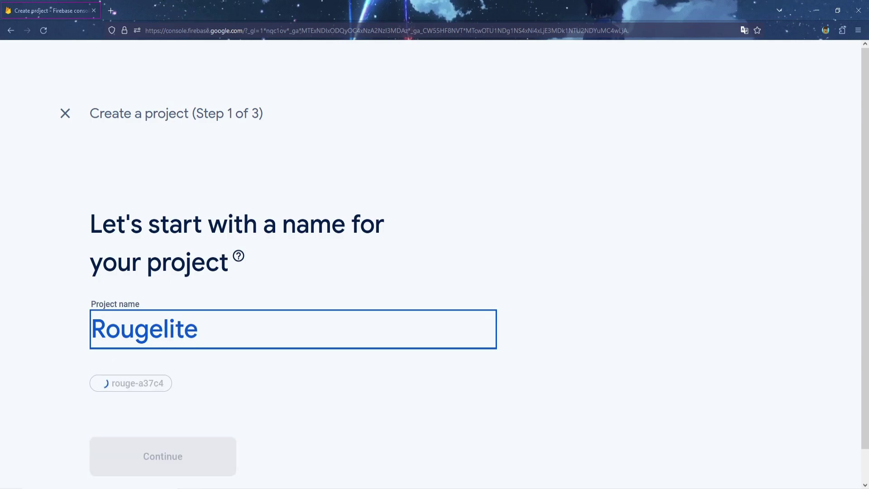
pyautogui.write(' Template')
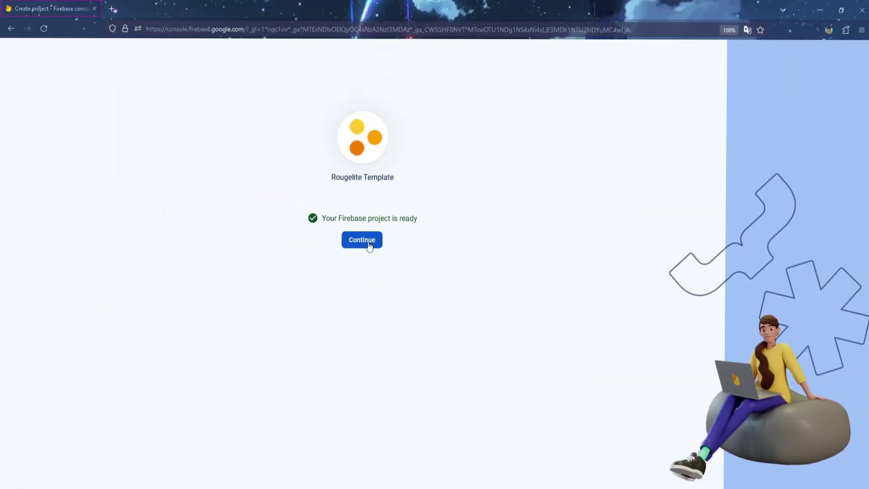
# Register a web app with the nickname Roguelite Template in the new project, without Firebase Hosting.
pyautogui.click(369, 242)
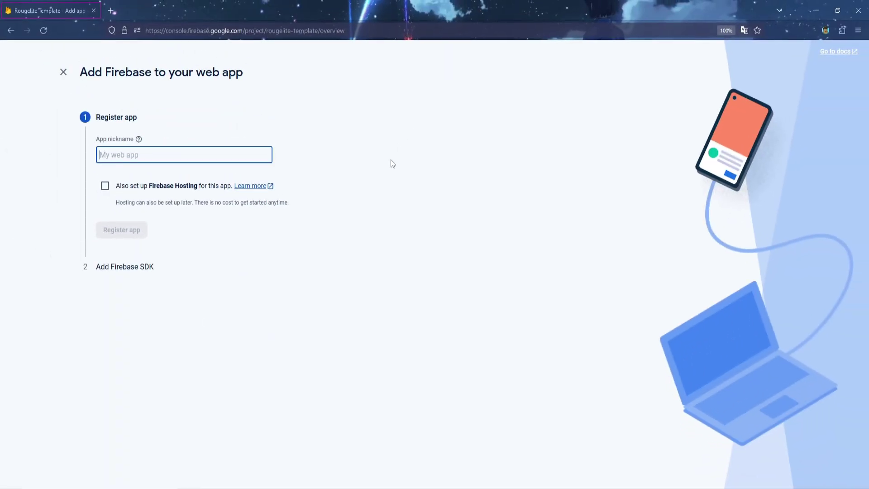
pyautogui.write('Roguelite Template')
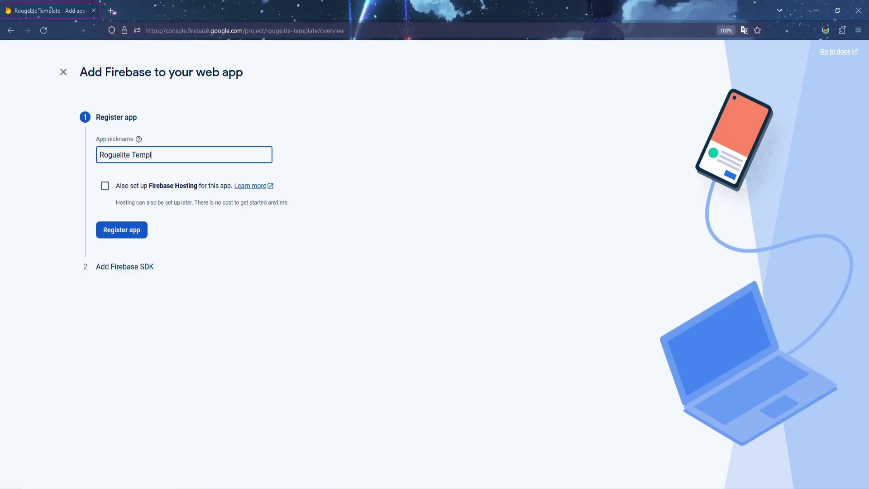
pyautogui.click(140, 236)
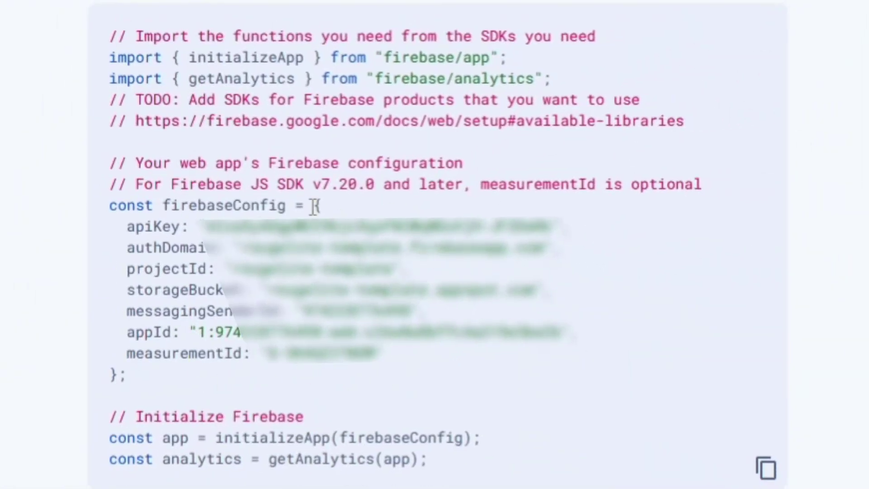
# Copy the firebaseConfig object from the SDK code, from its opening to its closing brace without the semicolon.
pyautogui.moveTo(315, 205)
pyautogui.mouseDown()
pyautogui.moveTo(271, 333)
pyautogui.moveTo(121, 375)
pyautogui.mouseUp()
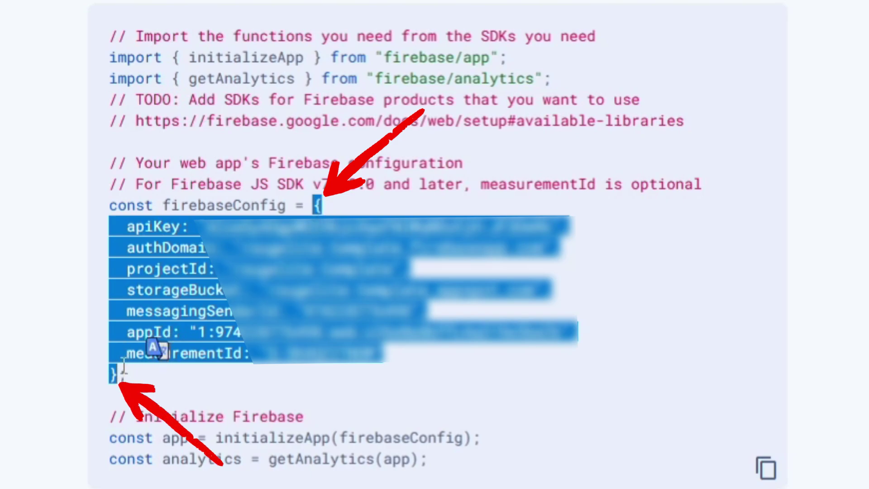
pyautogui.rightClick(341, 286)
pyautogui.click(387, 307)
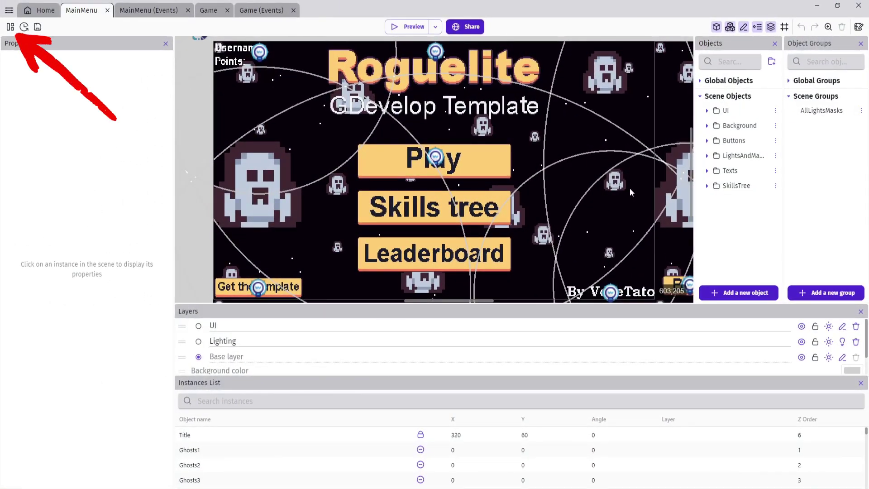
# Switch to GDevelop and paste the copied configuration with its API key into the game properties' Firebase configuration string.
pyautogui.click(10, 27)
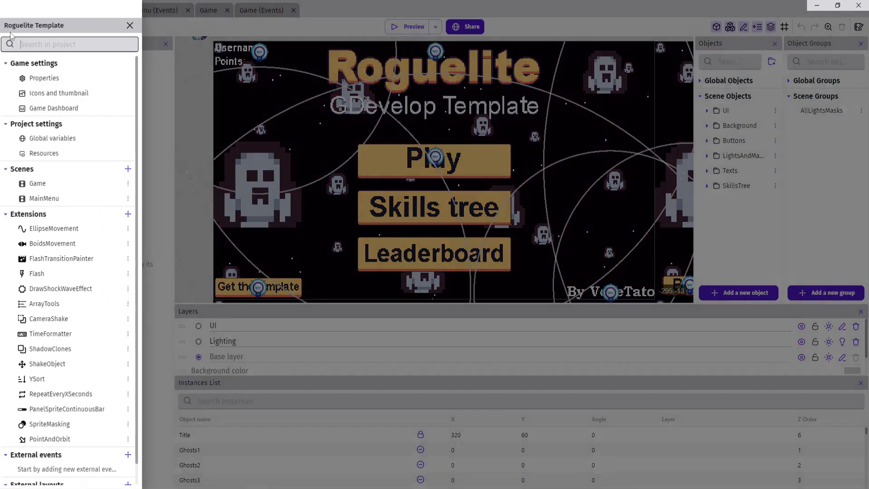
pyautogui.click(54, 78)
pyautogui.scroll(-10, 327, 171)
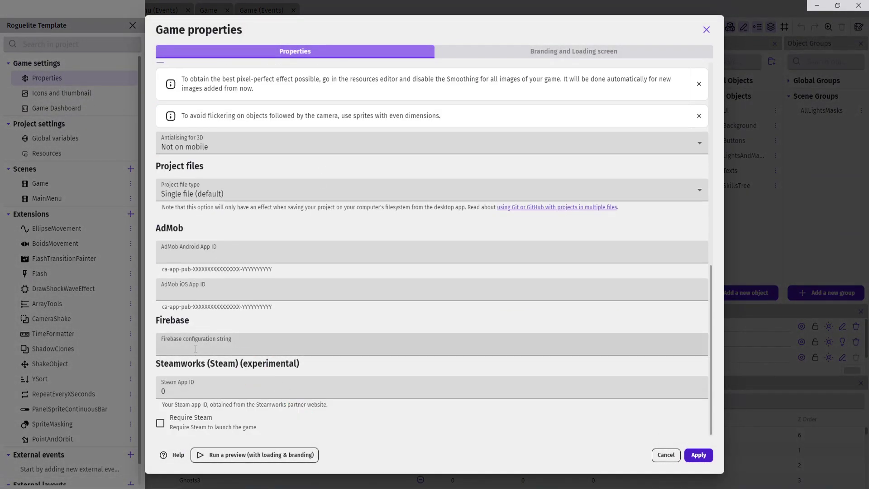
pyautogui.rightClick(316, 349)
pyautogui.click(344, 406)
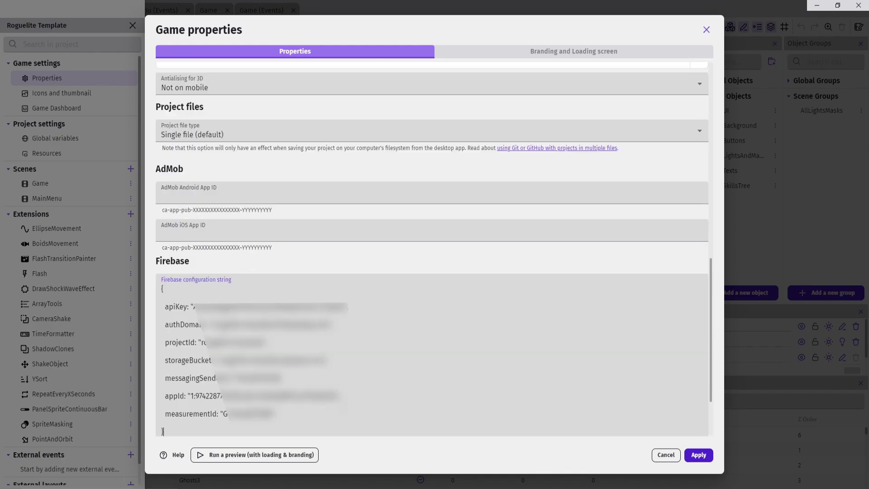
# Enclose the key names apiKey, authDomain and projectId in double quotes in the Firebase configuration string.
pyautogui.scroll(-2, 176, 264)
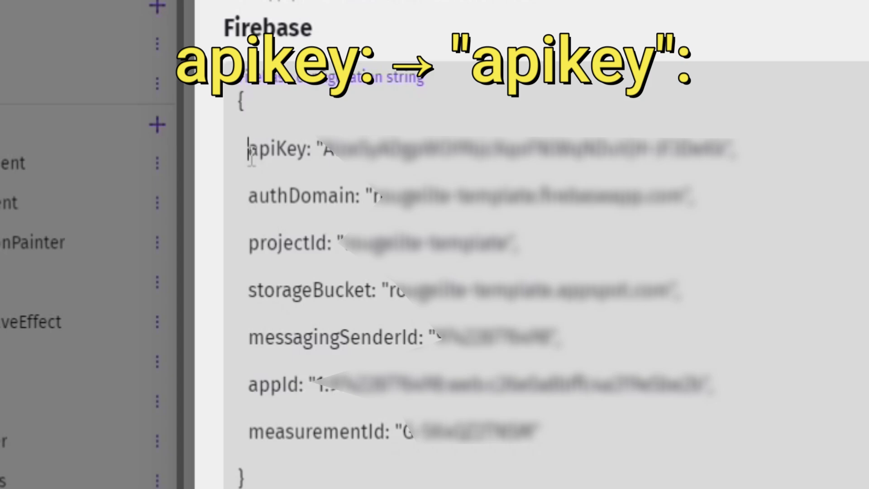
pyautogui.write('"')
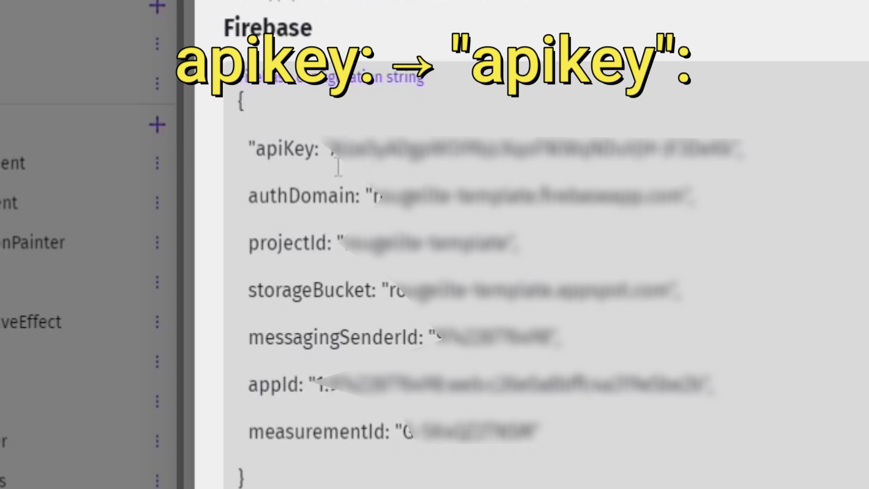
pyautogui.click(316, 156)
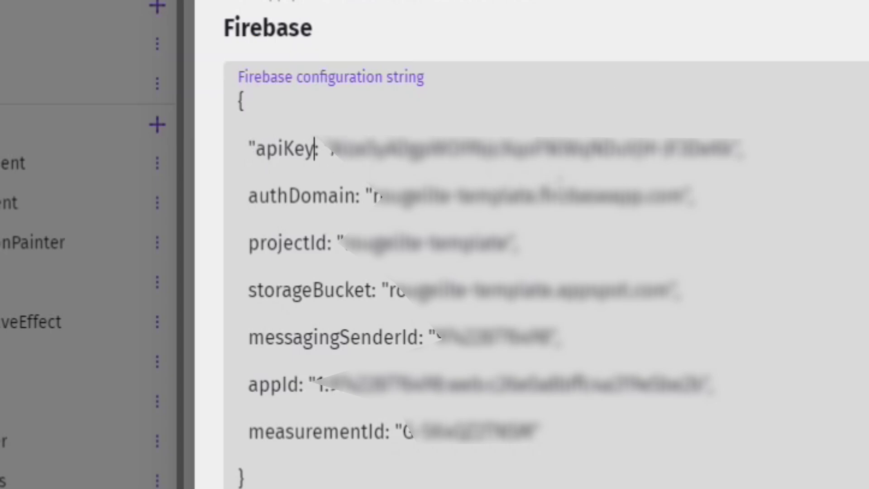
pyautogui.write('"')
pyautogui.click(248, 199)
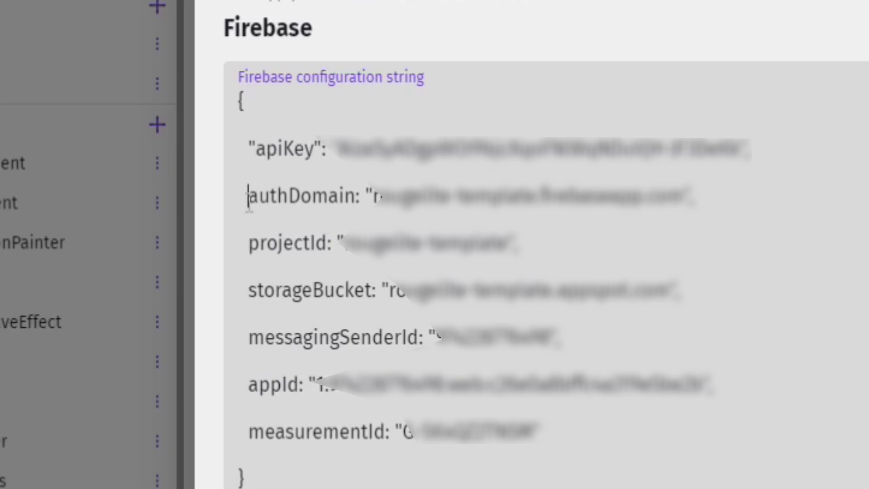
pyautogui.write('"')
pyautogui.click(363, 198)
pyautogui.write('"')
pyautogui.click(249, 245)
pyautogui.write('"')
pyautogui.click(334, 244)
pyautogui.write('"')
# Enclose storageBucket, messagingSenderId, appId and measurementId in double quotes as well, and apply the game properties.
pyautogui.click(249, 296)
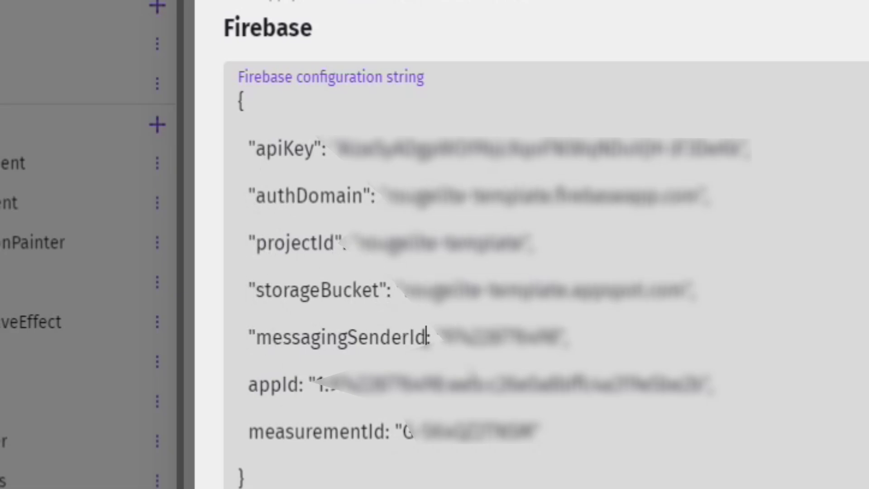
pyautogui.press('"')
pyautogui.click(249, 384)
pyautogui.press('"')
pyautogui.hotkey('ctrl', 'Right')
pyautogui.press('"')
pyautogui.click(248, 431)
pyautogui.press('"')
pyautogui.hotkey('ctrl', 'Right')
pyautogui.press('"')
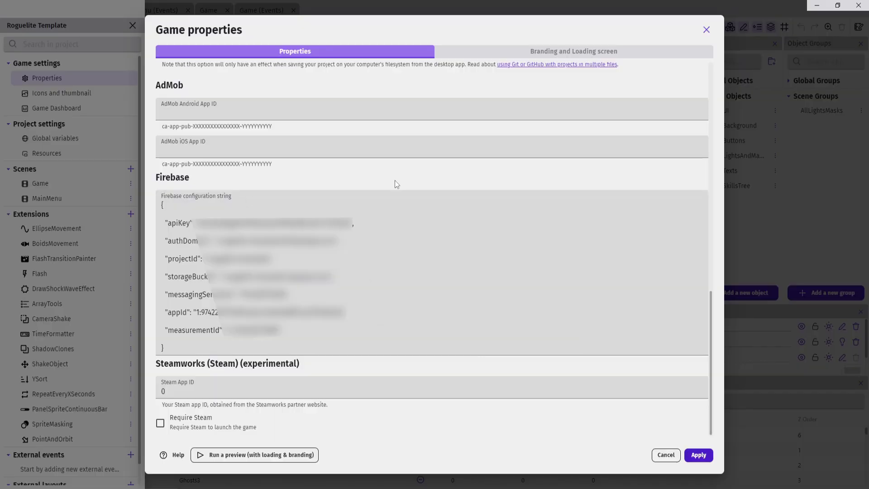
pyautogui.click(709, 457)
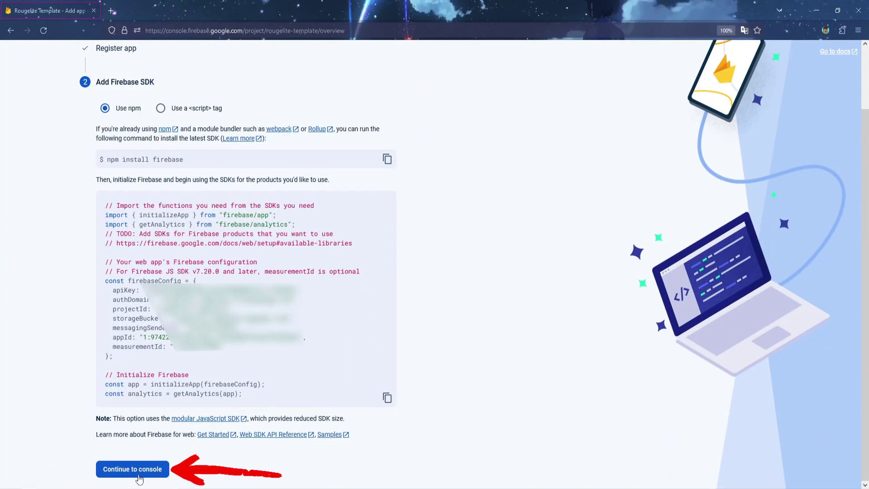
# Switch back to Firebase, finish the app setup and open the project's Firestore Database page.
pyautogui.click(145, 476)
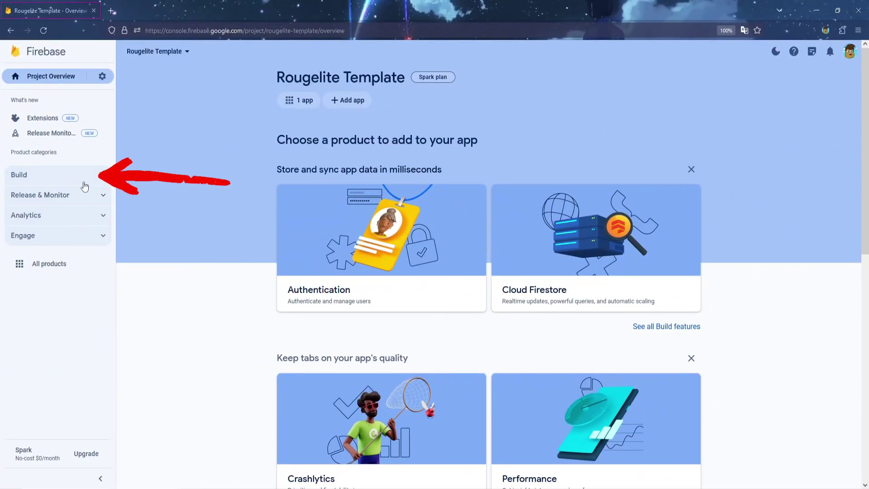
pyautogui.click(95, 180)
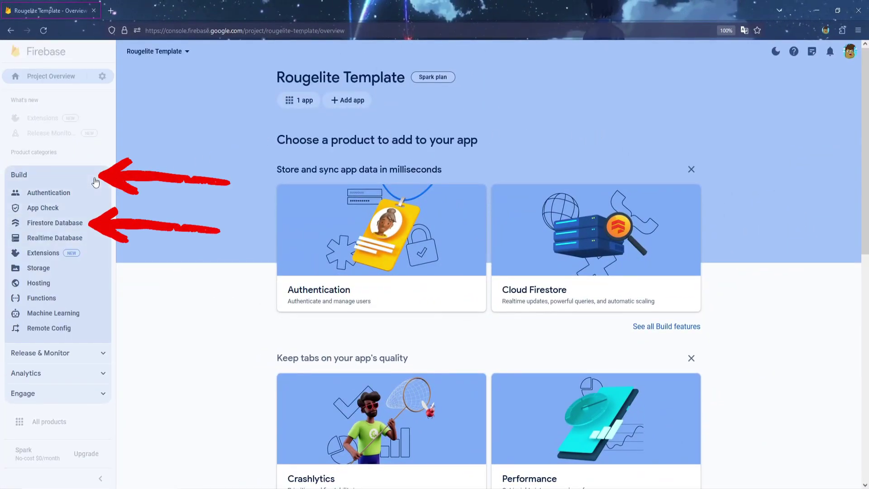
pyautogui.click(61, 226)
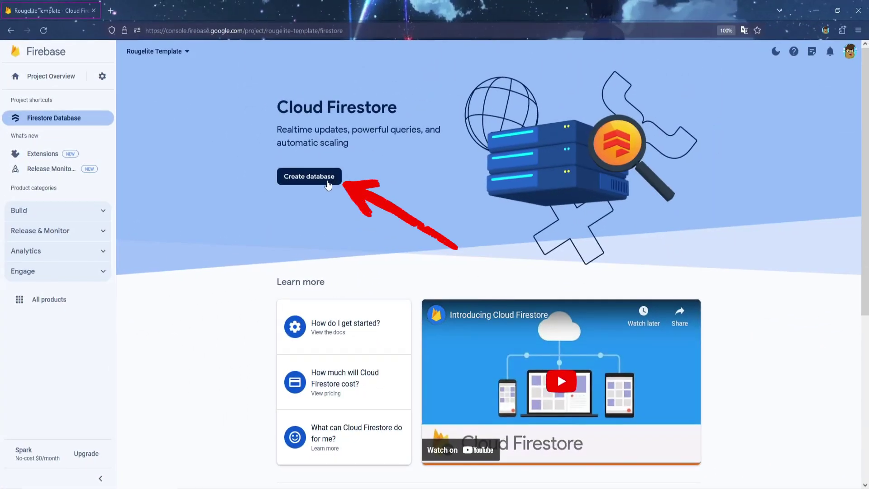
# Create a Firestore database at location nam5 (United States), starting in production mode.
pyautogui.click(328, 184)
pyautogui.click(374, 270)
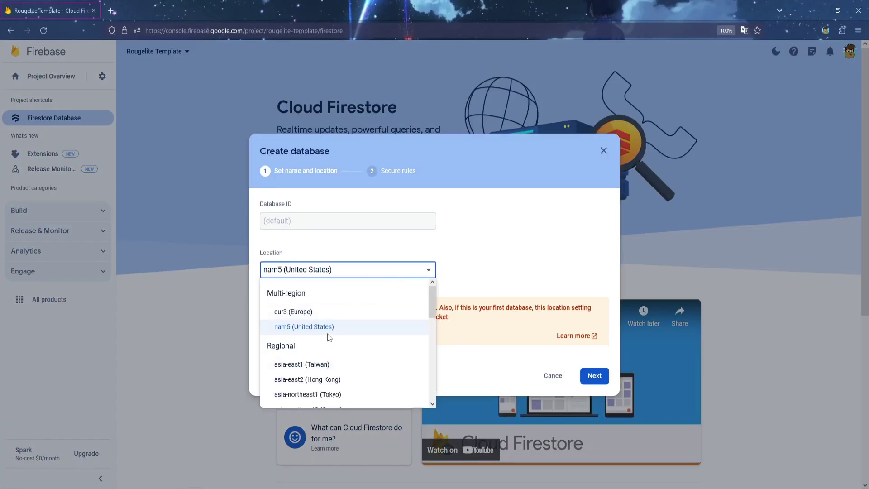
pyautogui.click(482, 269)
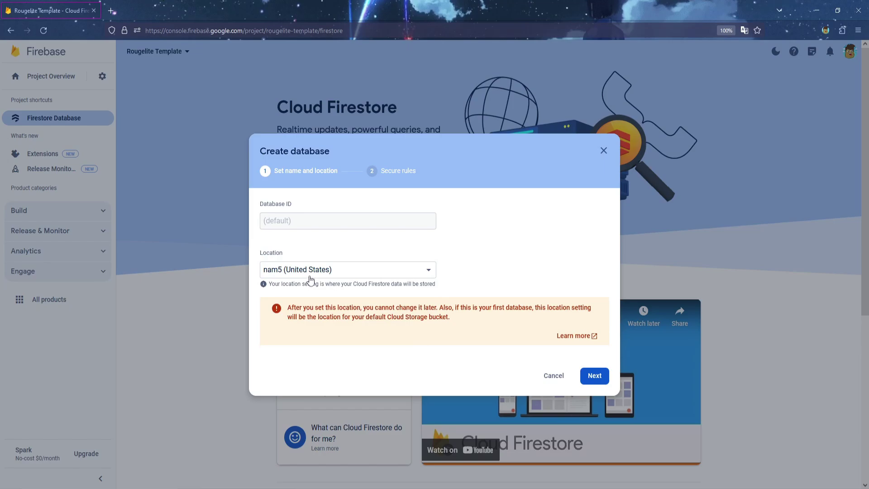
pyautogui.click(595, 377)
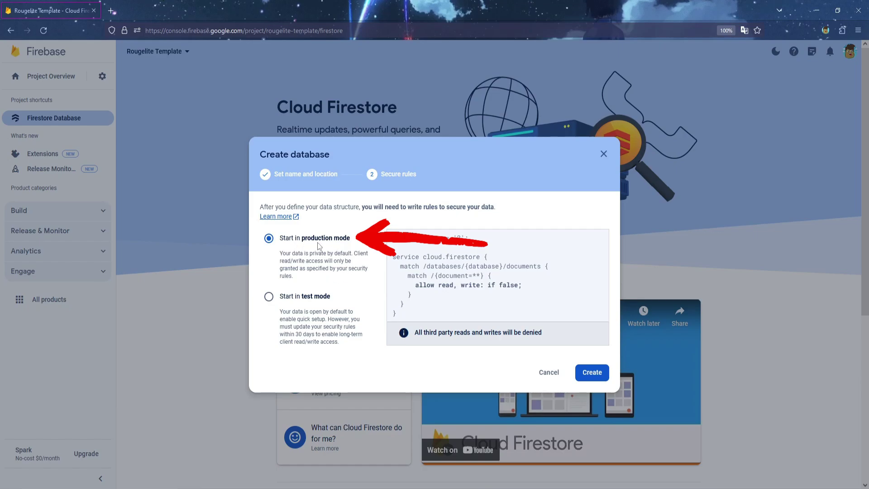
pyautogui.click(592, 372)
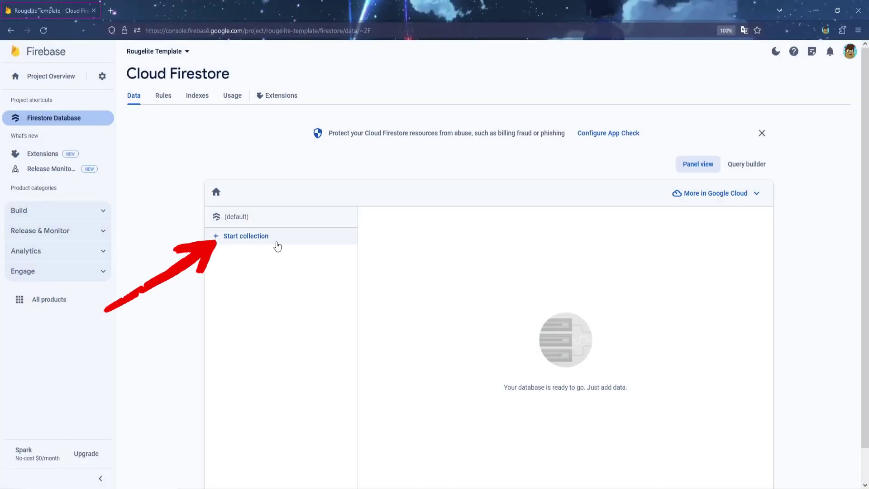
# Start a collection with the ID Leaderboard at the database root, with an empty first document.
pyautogui.click(277, 245)
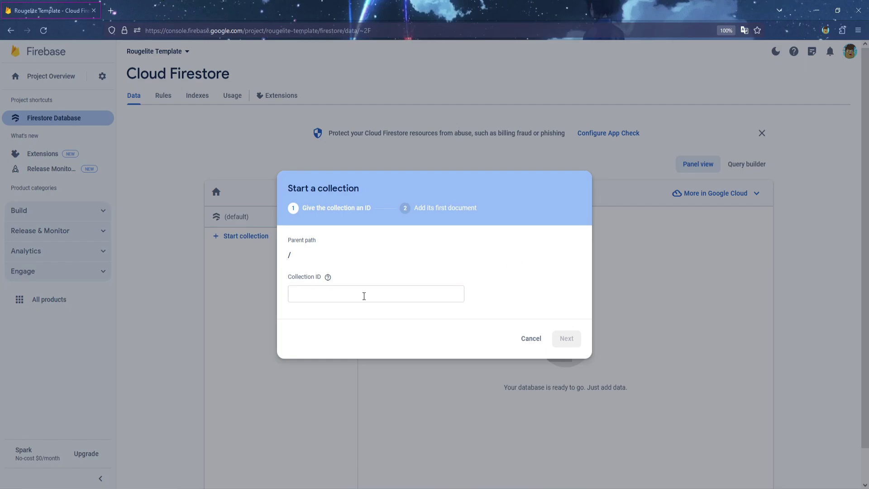
pyautogui.click(439, 299)
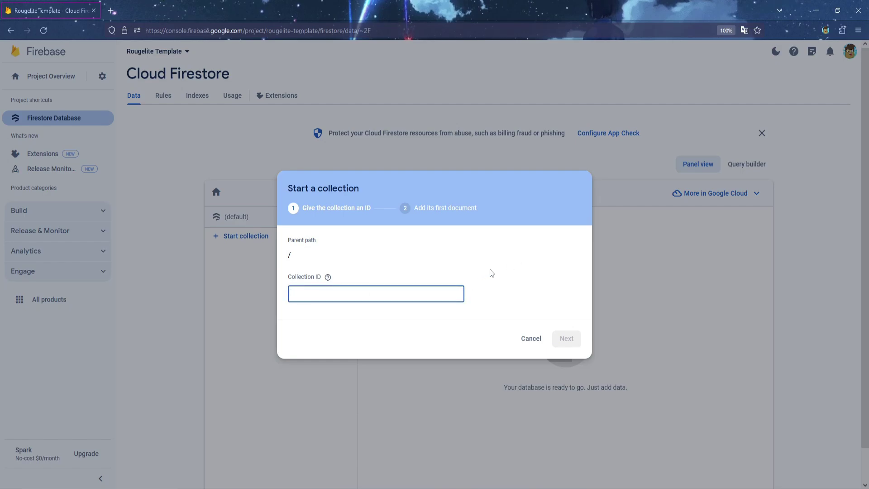
pyautogui.write('Leaderboard')
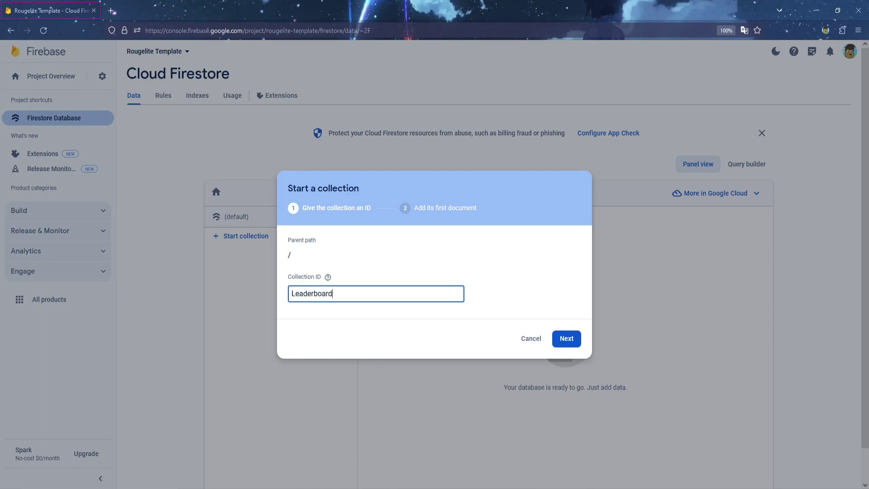
pyautogui.click(570, 339)
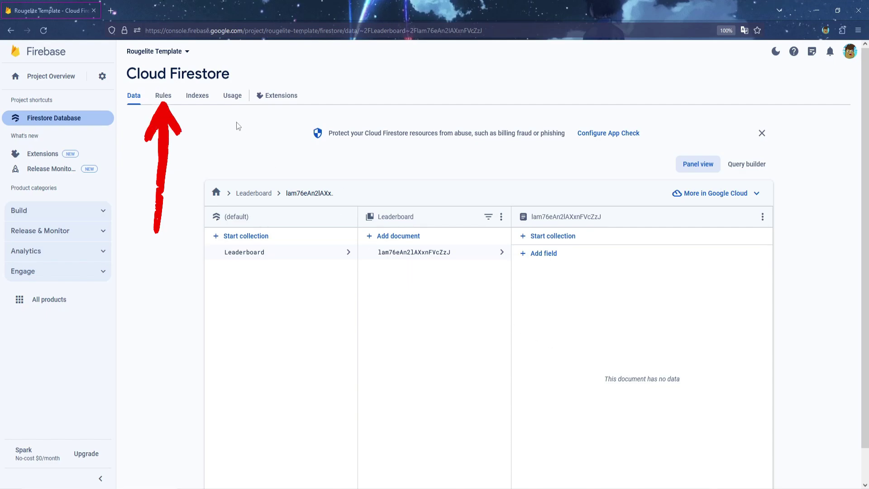
# Change the Firestore security rule to allow read, write: if true, publish it, and return to the database's data view.
pyautogui.click(163, 95)
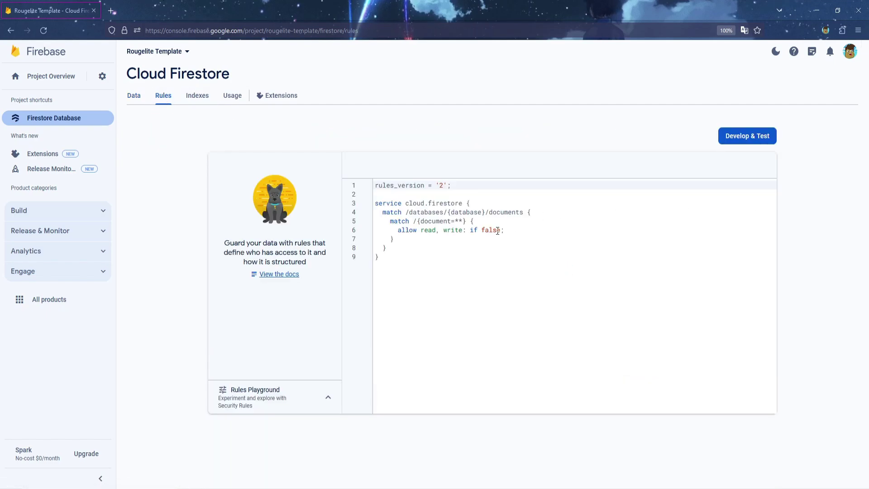
pyautogui.click(486, 231)
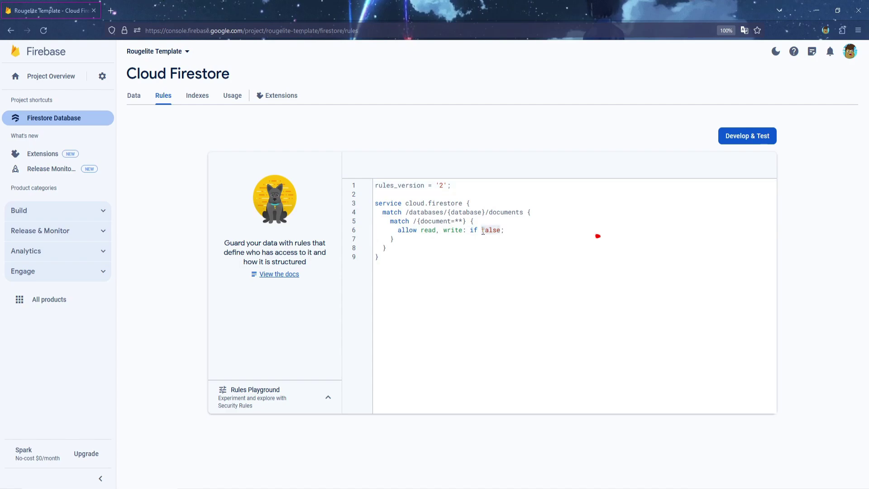
pyautogui.doubleClick(490, 230)
pyautogui.write('tru')
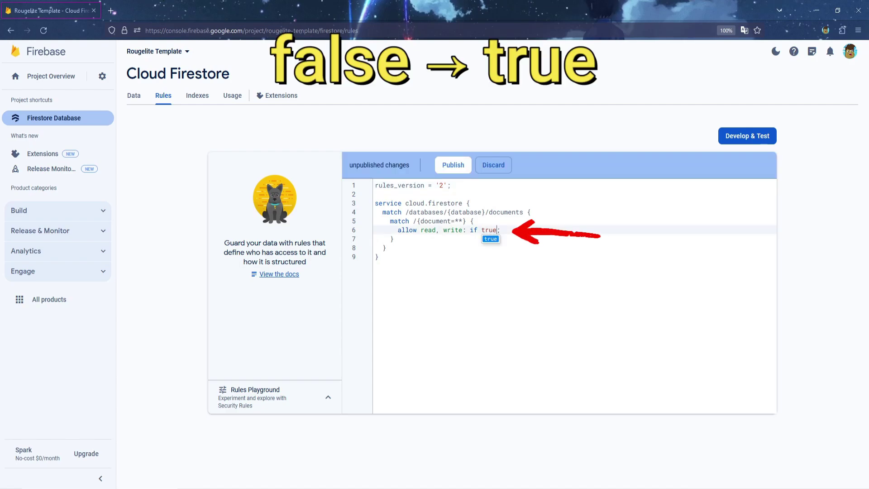
pyautogui.click(518, 249)
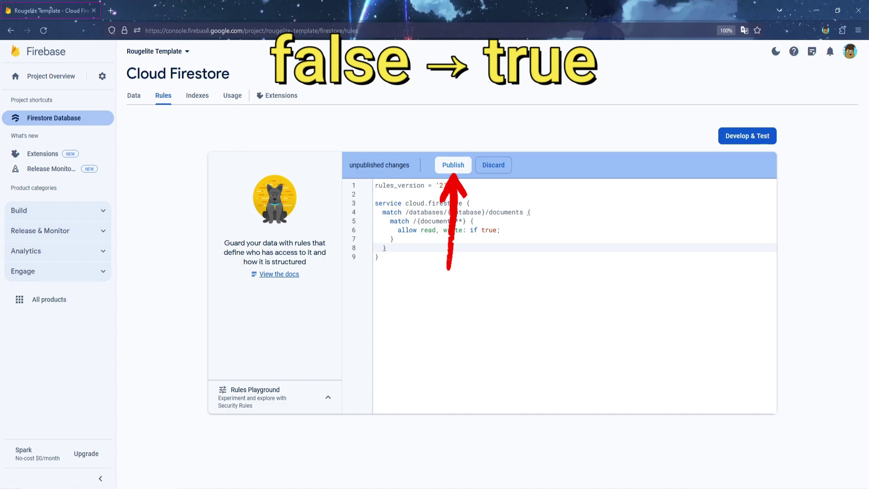
pyautogui.click(455, 168)
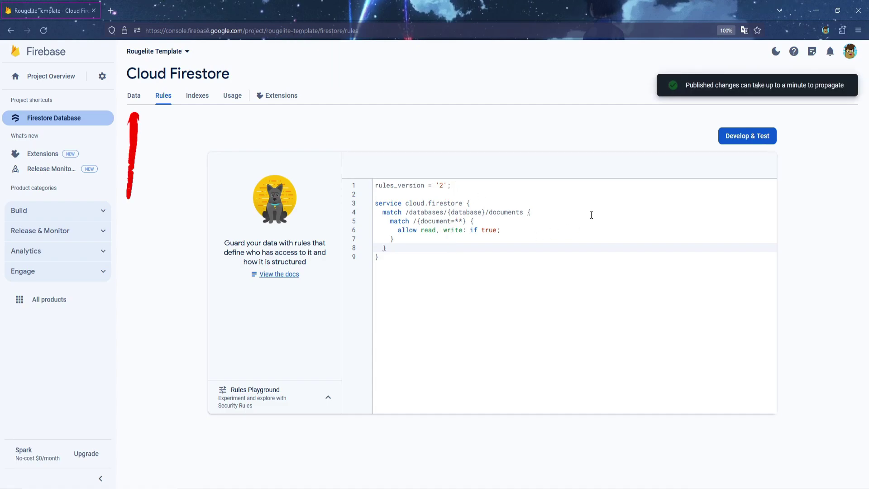
pyautogui.click(136, 96)
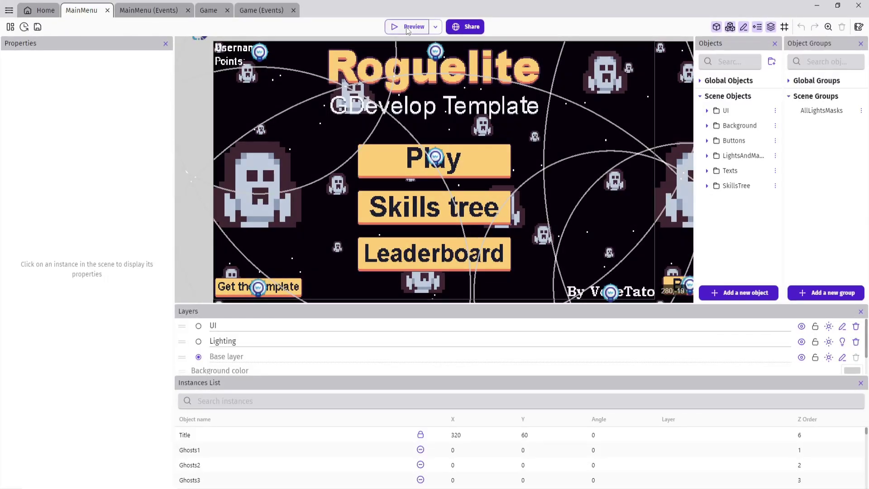
# Switch to GDevelop, start a preview of the Roguelite Template and enter the player's username for the leaderboard.
pyautogui.click(408, 28)
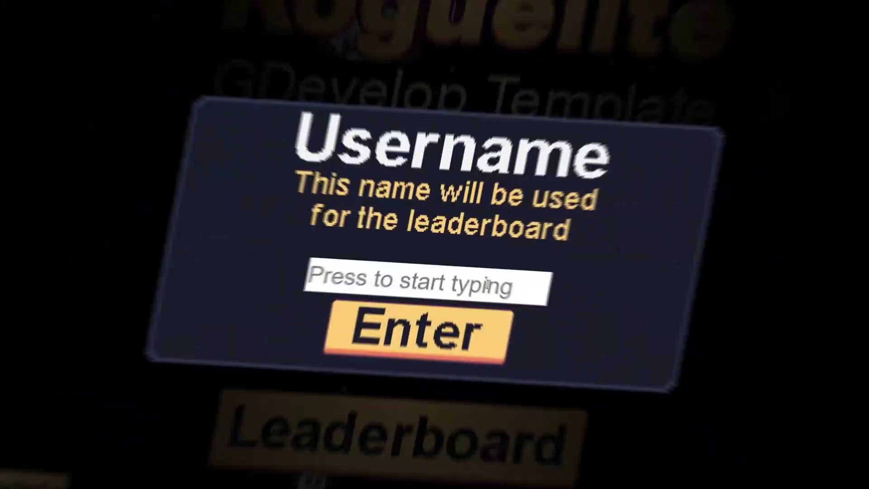
pyautogui.click(483, 274)
pyautogui.write('V')
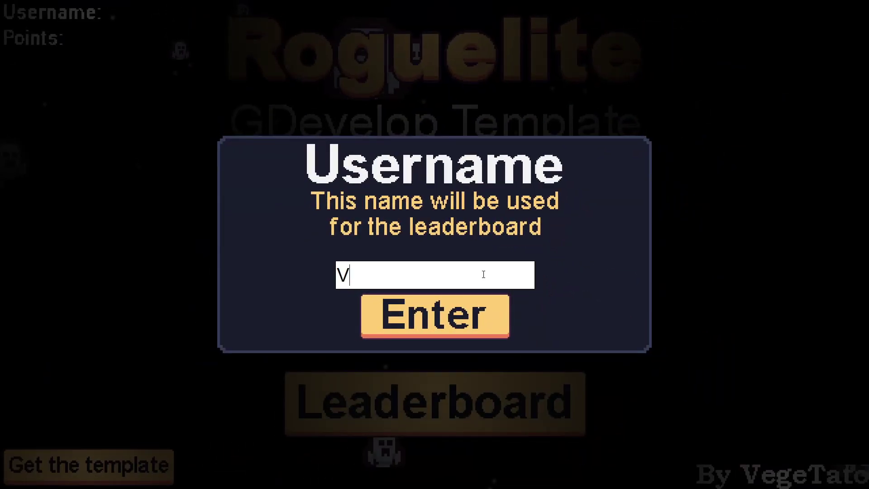
pyautogui.write('eget')
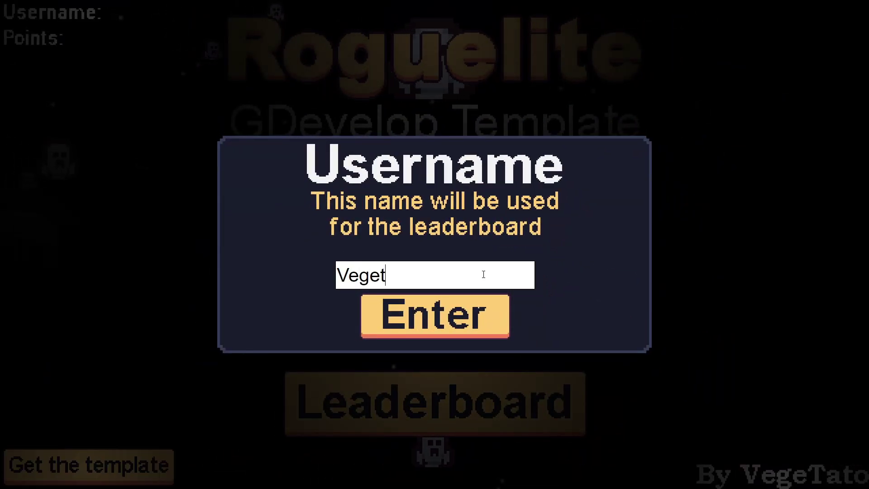
pyautogui.press('BackSpace')
pyautogui.write('Tato')
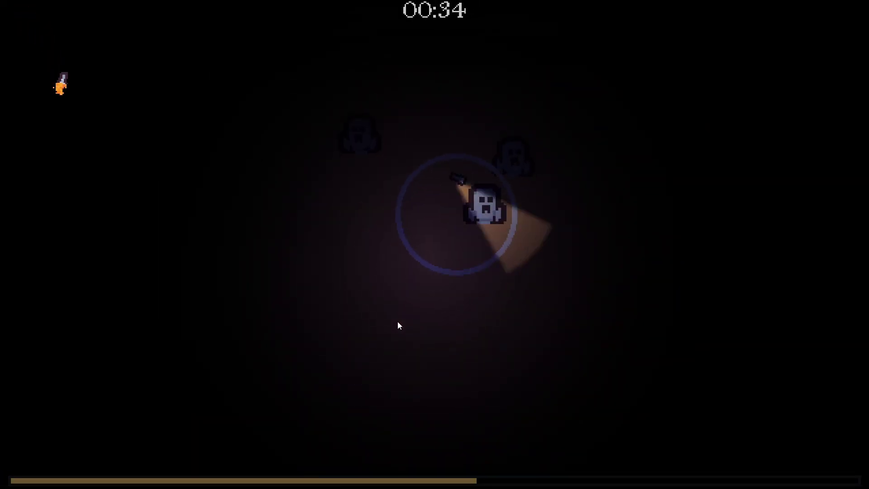
# Play a test round until it ends, and open the game's leaderboard by way of the main menu.
pyautogui.press('s')
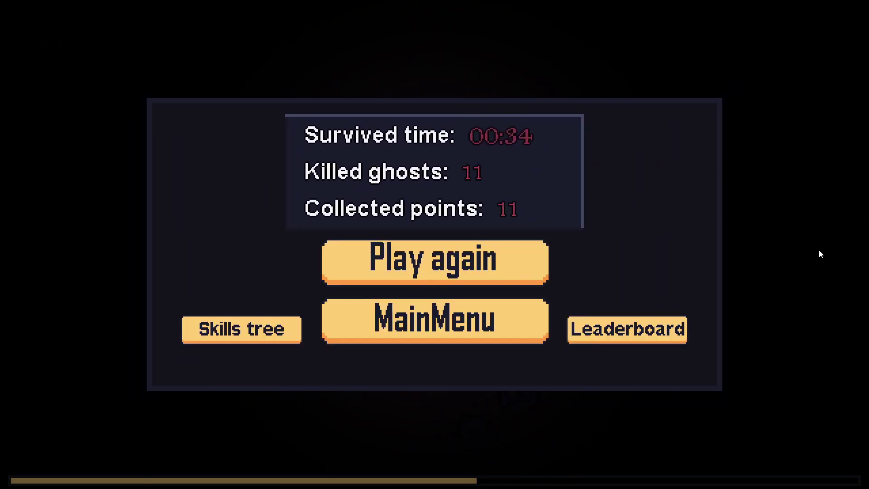
pyautogui.click(545, 323)
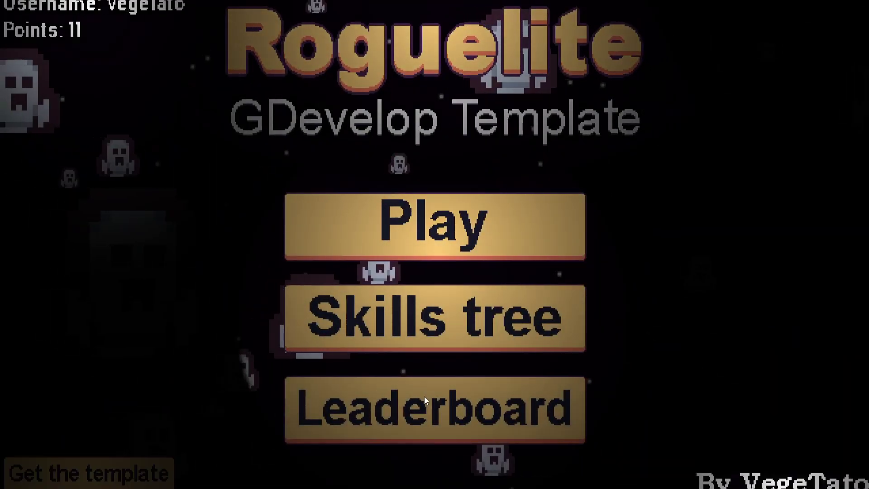
pyautogui.click(422, 396)
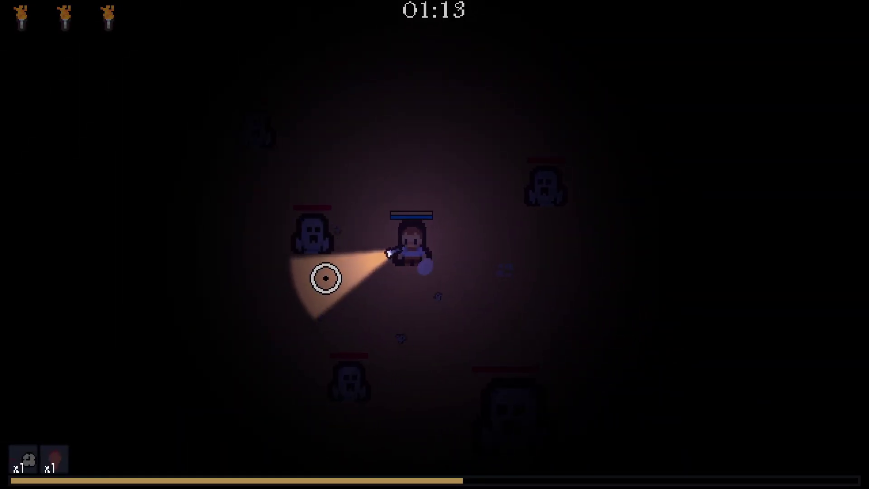
# Play a game round, moving around to fight the ghosts and choosing the Wider flashlight Range upgrade.
pyautogui.press('w')
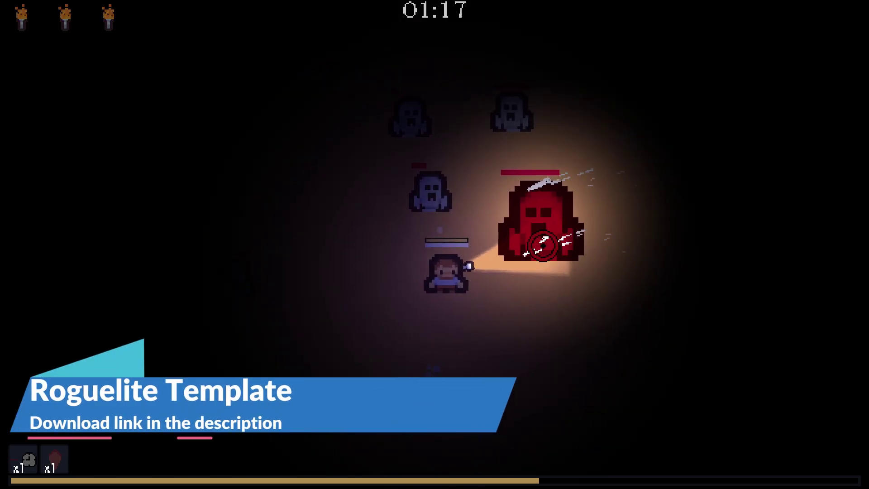
pyautogui.press('w')
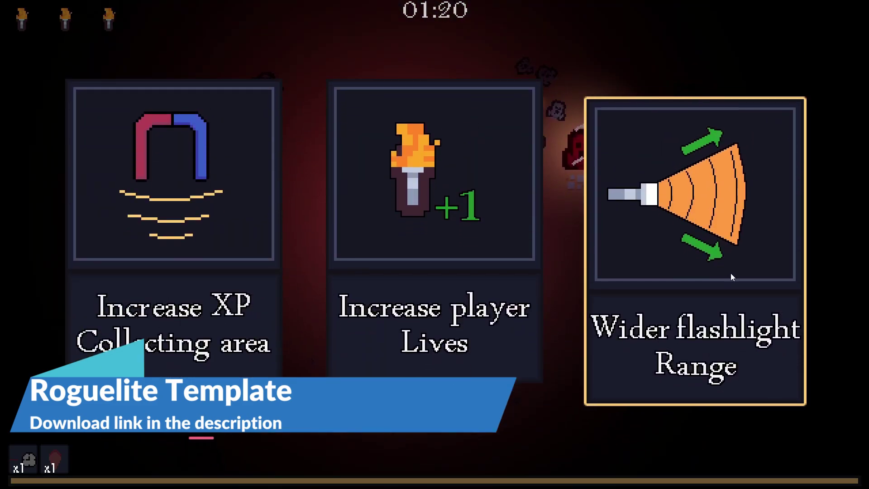
pyautogui.click(672, 214)
pyautogui.press('w')
pyautogui.press('d')
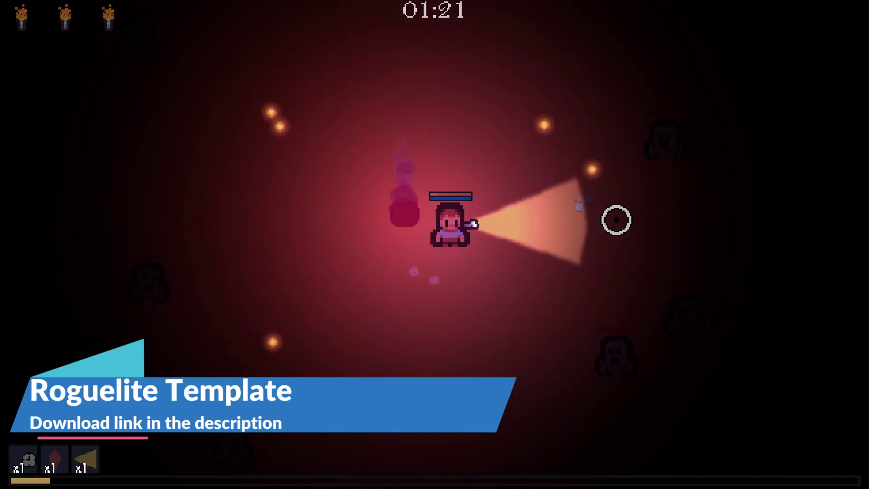
pyautogui.press('a')
pyautogui.press('d')
pyautogui.press('s')
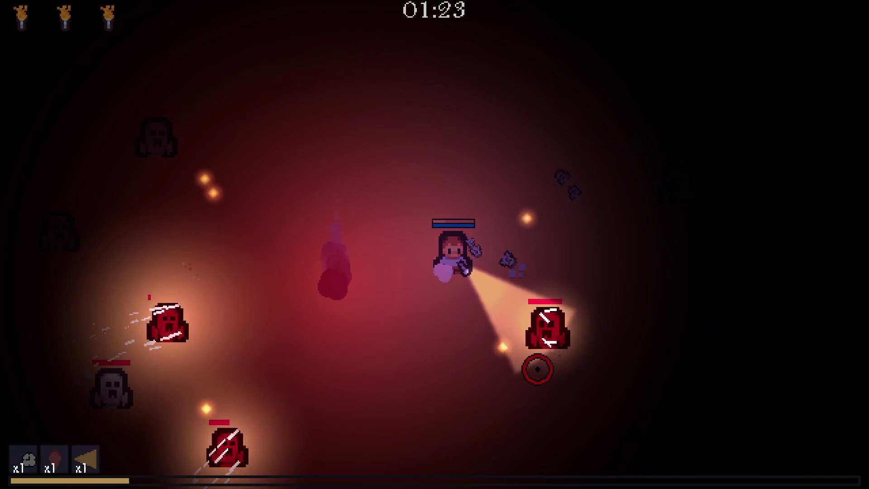
pyautogui.press('a')
pyautogui.press('d')
pyautogui.press('s')
pyautogui.press('s')
pyautogui.press('a')
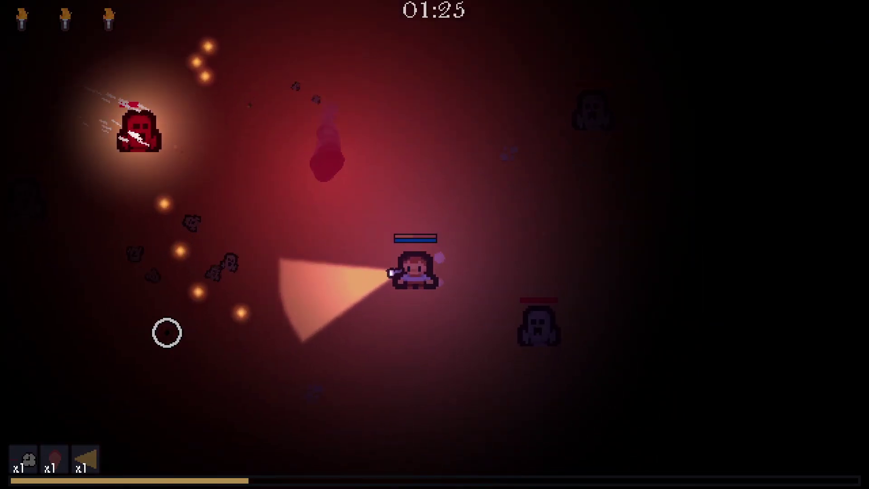